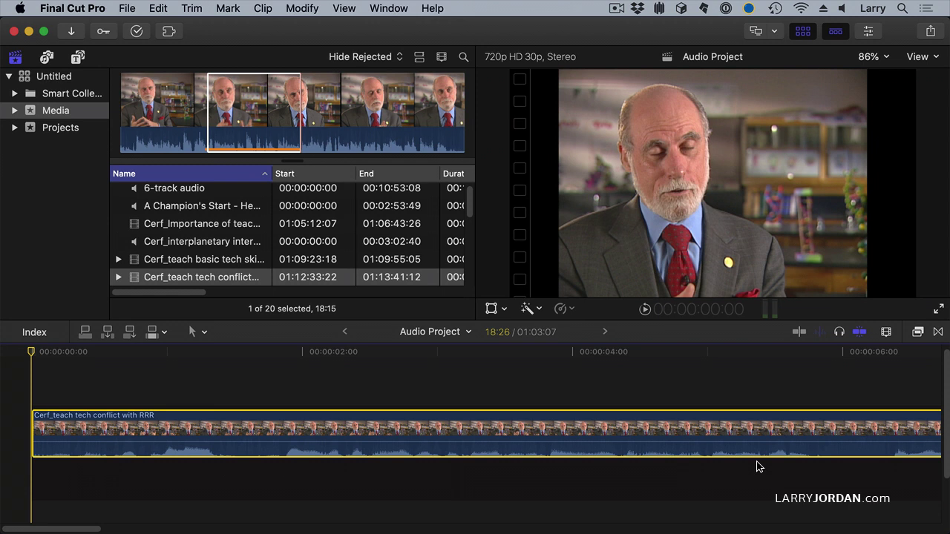
# Show the audio meters and play the interview clip twice, checking peaks near −17 dB.
pyautogui.click(771, 310)
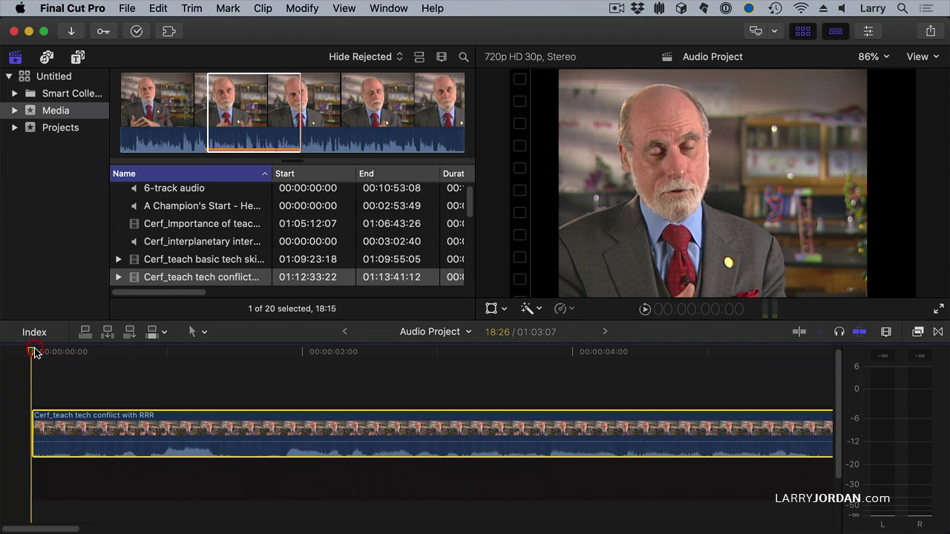
pyautogui.press('space')
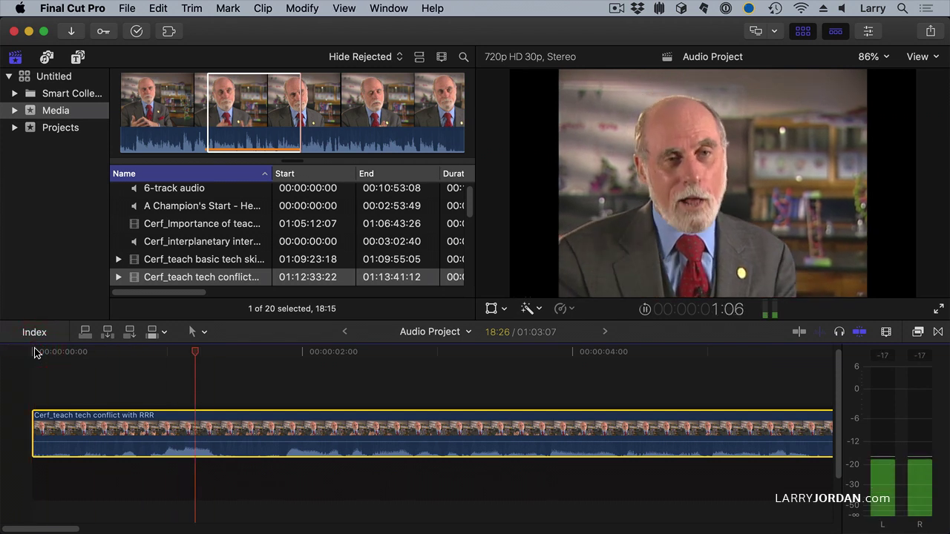
pyautogui.press('space')
pyautogui.press('Home')
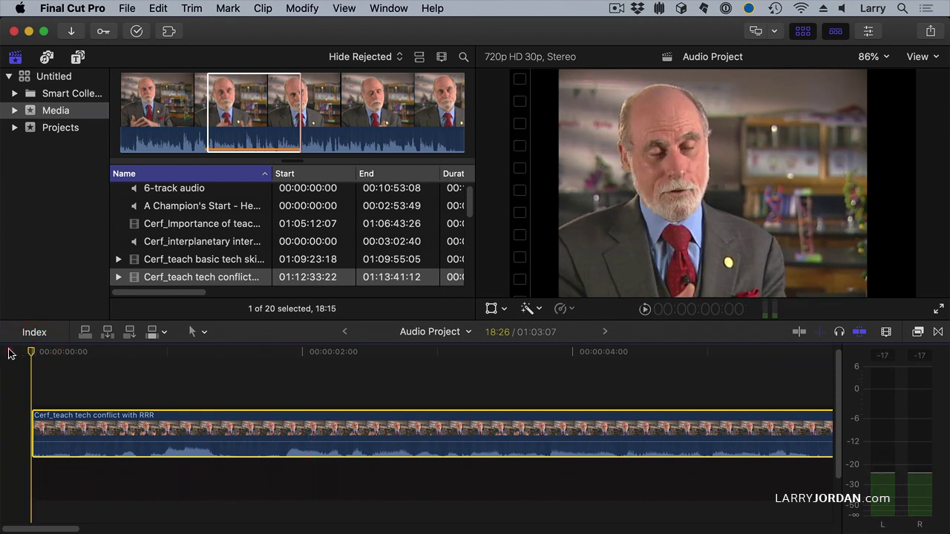
pyautogui.press('space')
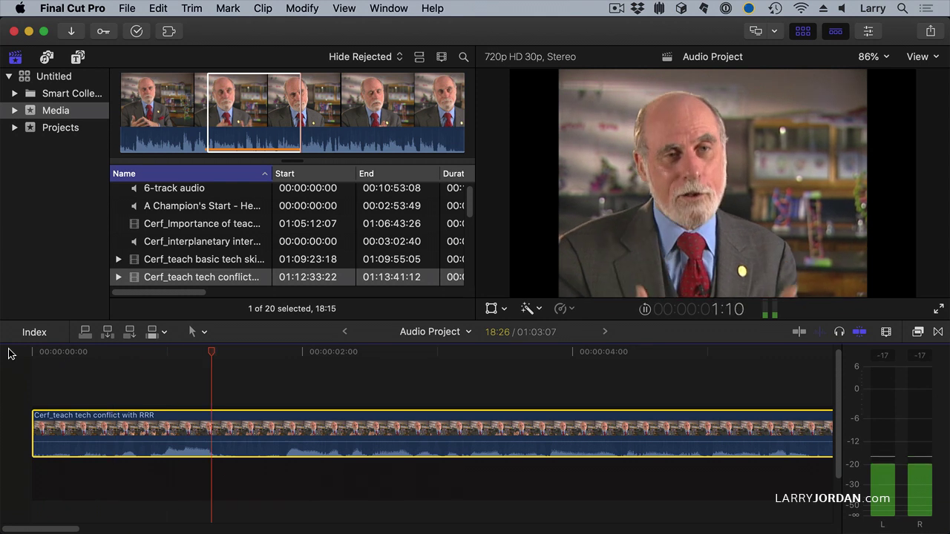
pyautogui.press('space')
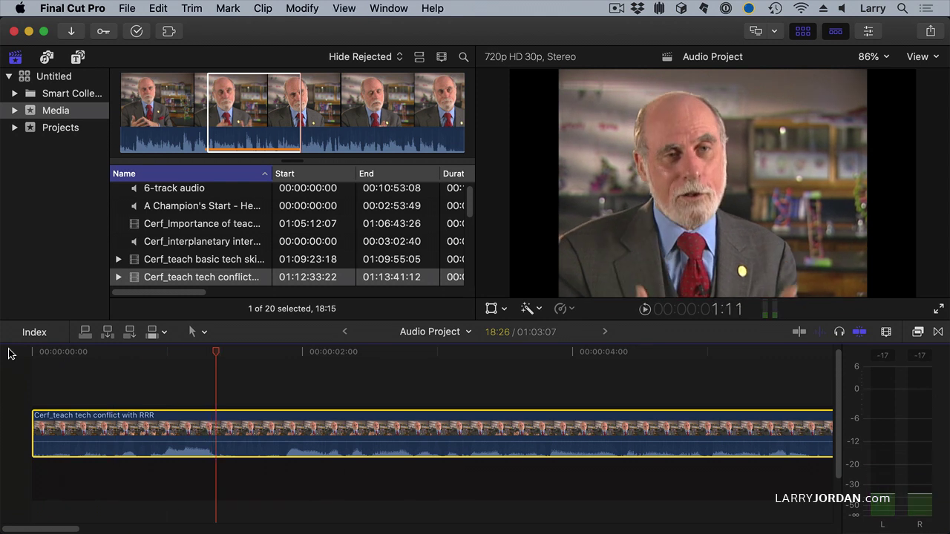
# Expand the interview clip's audio and trim its start later, then play from the beginning.
pyautogui.doubleClick(120, 452)
pyautogui.moveTo(34, 467); pyautogui.dragTo(111, 500)
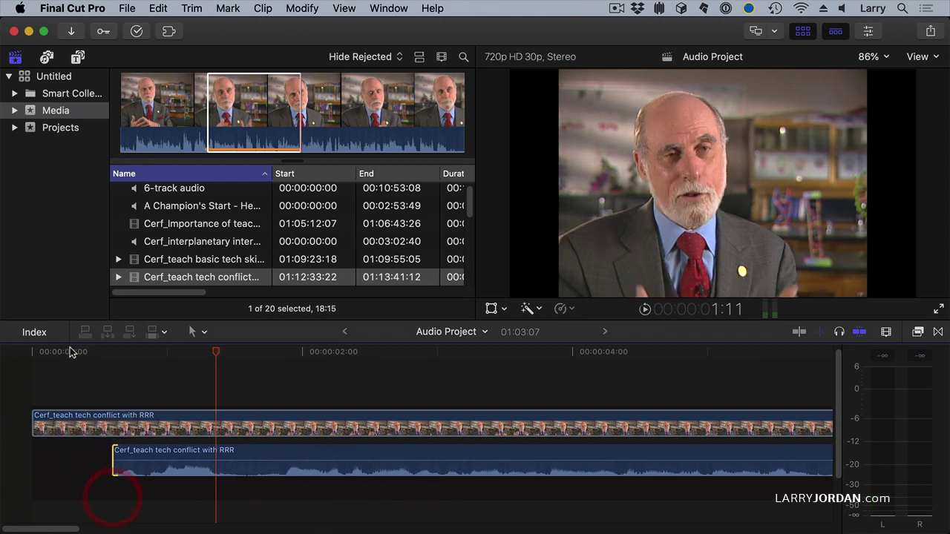
pyautogui.click(43, 354)
pyautogui.press('space')
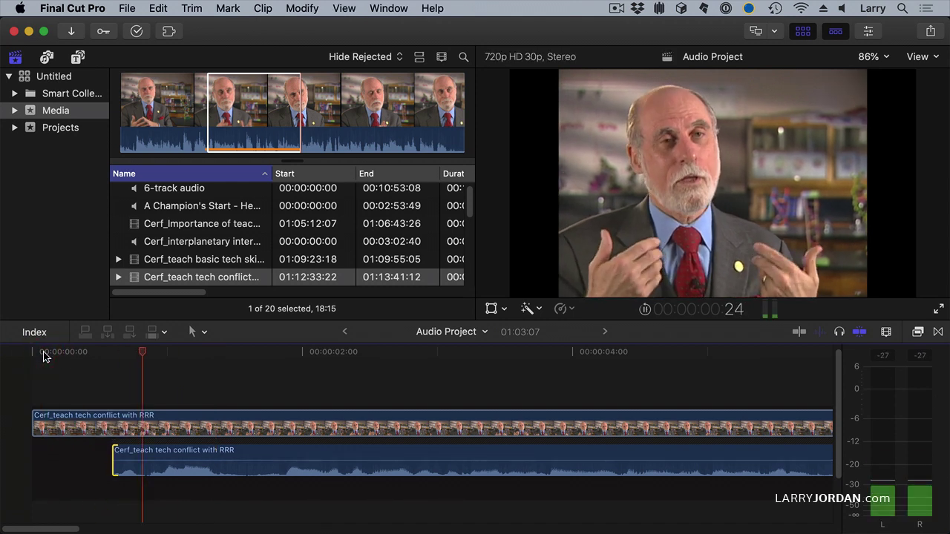
# Trim about ten frames off the video start and play the trimmed clip.
pyautogui.click(81, 352)
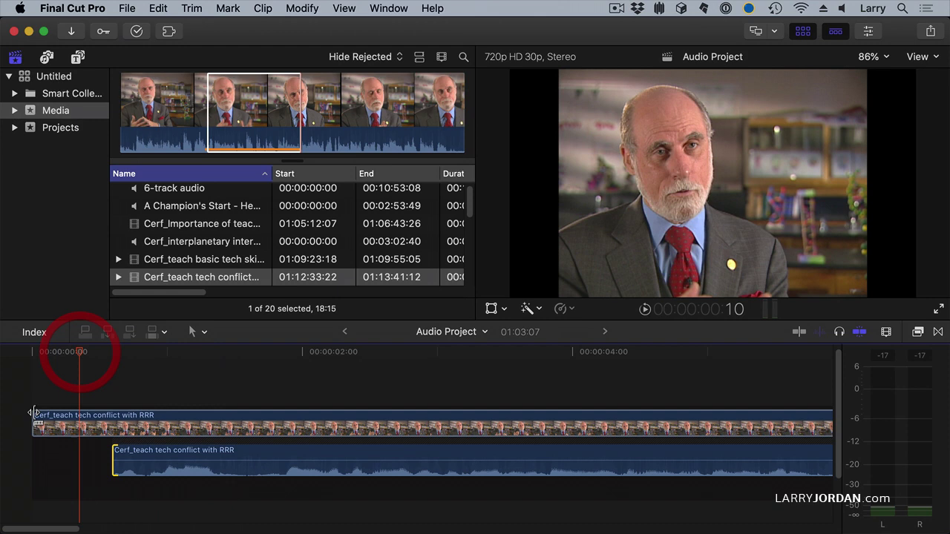
pyautogui.moveTo(34, 424); pyautogui.dragTo(97, 429)
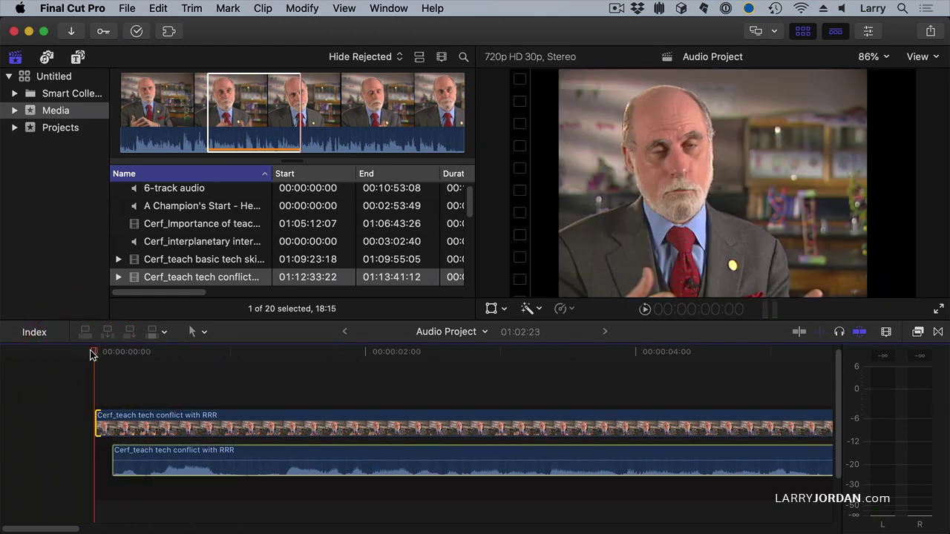
pyautogui.press('space')
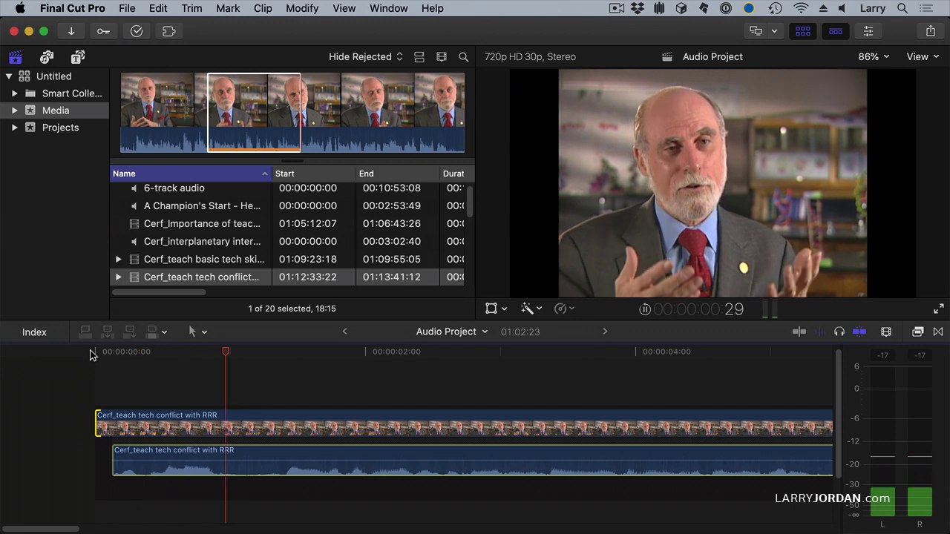
pyautogui.press('space')
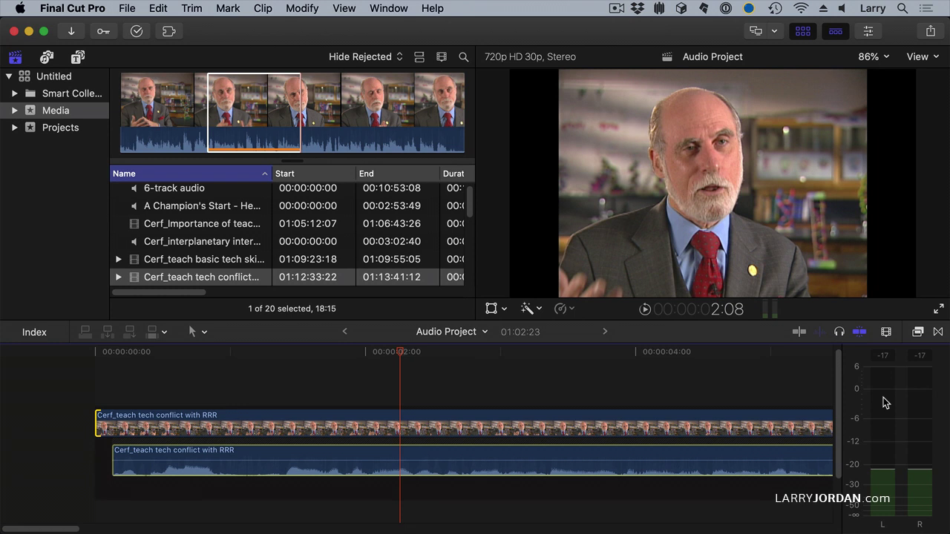
pyautogui.click(121, 354)
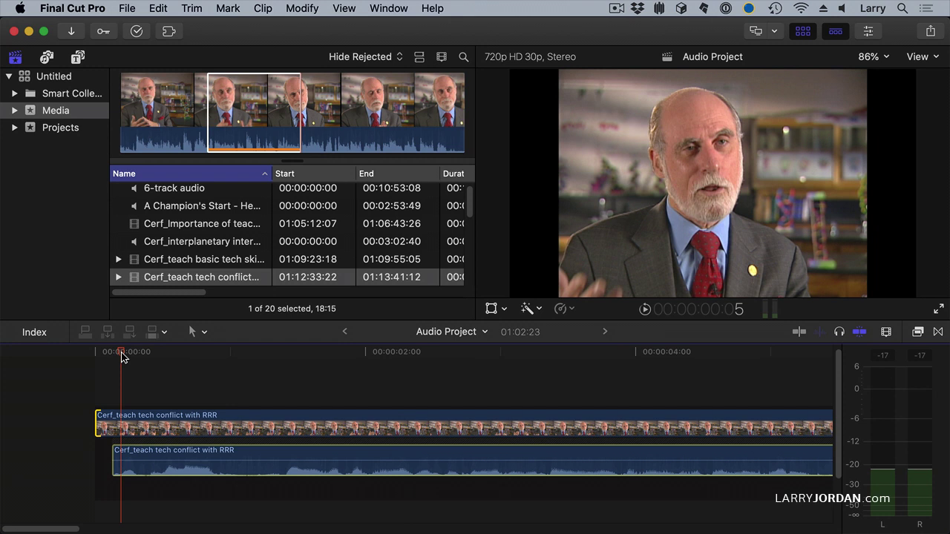
pyautogui.press('space')
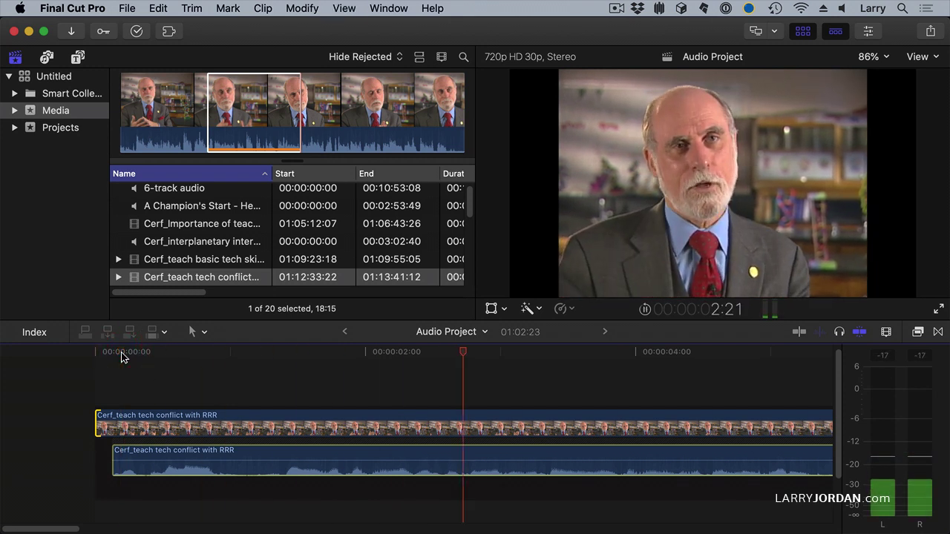
pyautogui.press('space')
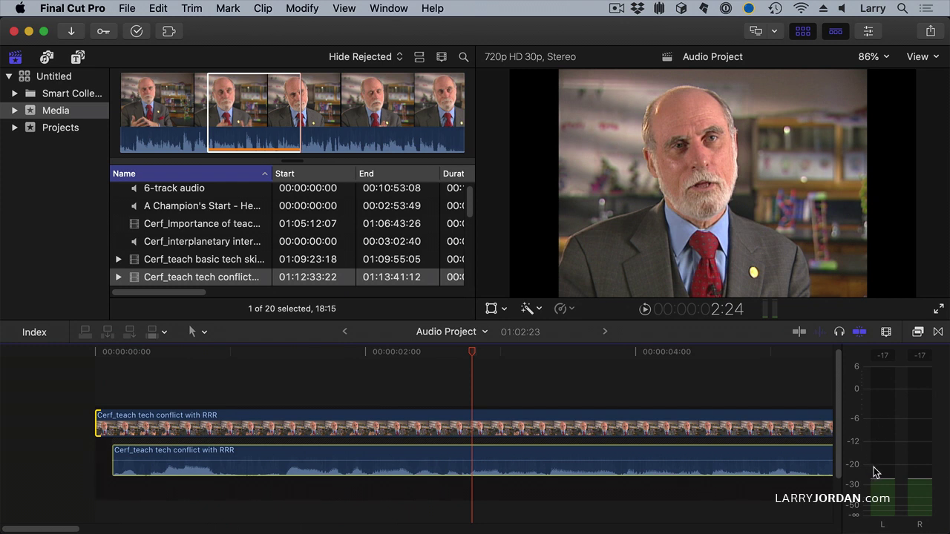
# Drag the interview volume line to 12 dB, play it back, then lower it to −9 dB.
pyautogui.click(580, 460)
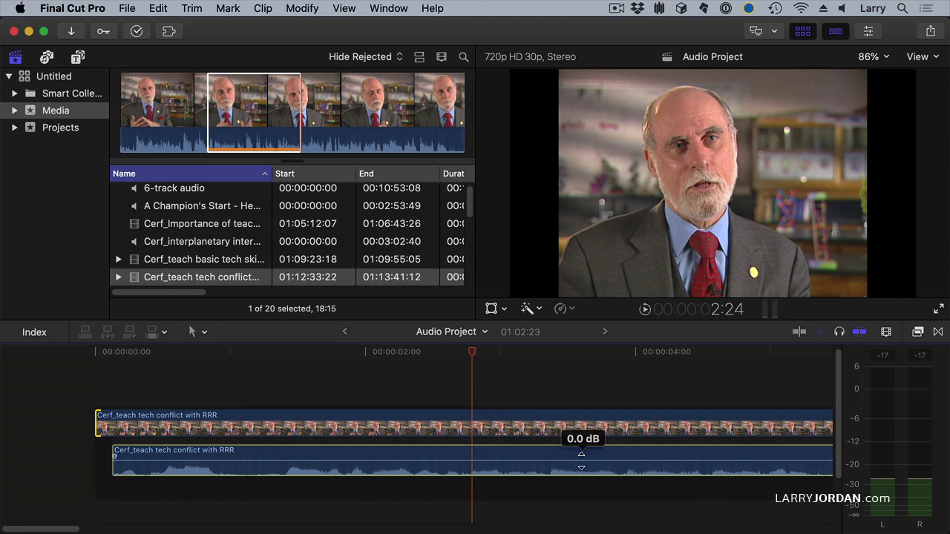
pyautogui.moveTo(581, 460); pyautogui.dragTo(583, 449)
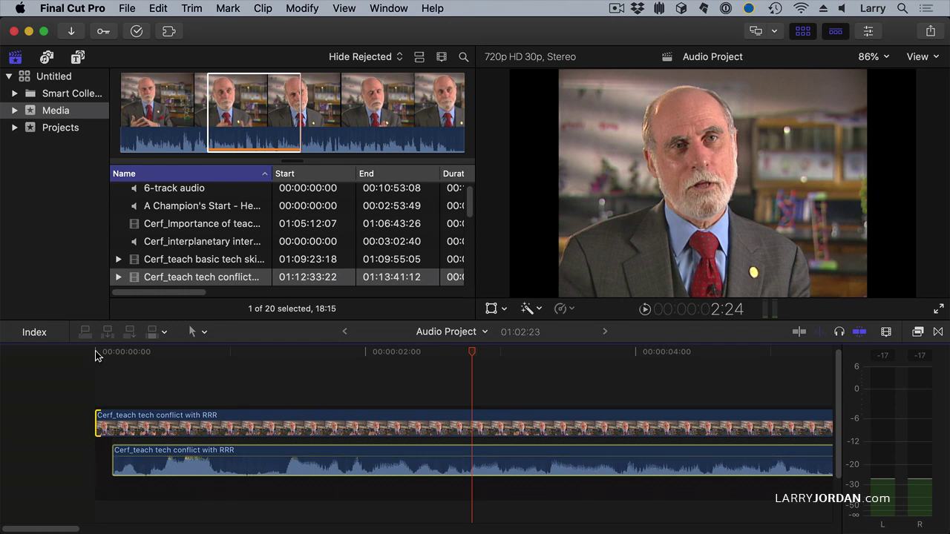
pyautogui.click(104, 353)
pyautogui.press('space')
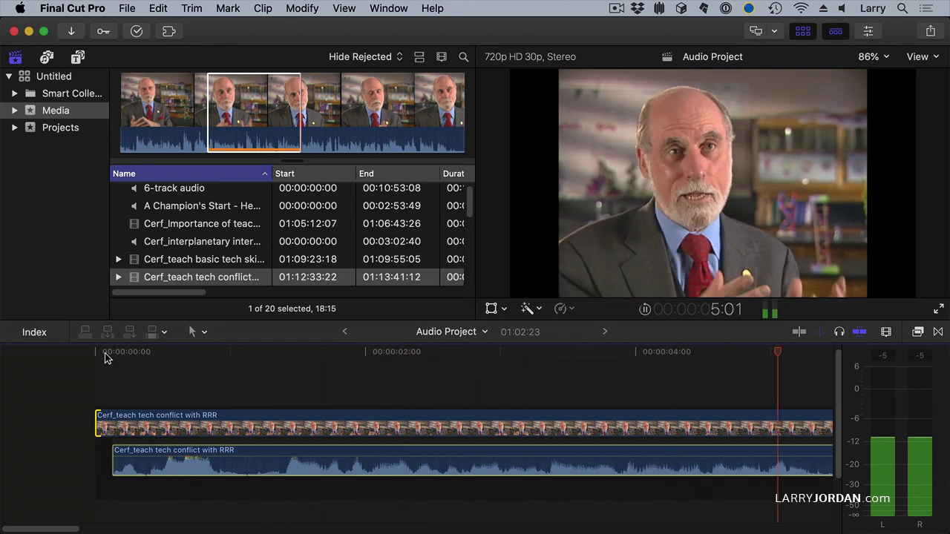
pyautogui.press('space')
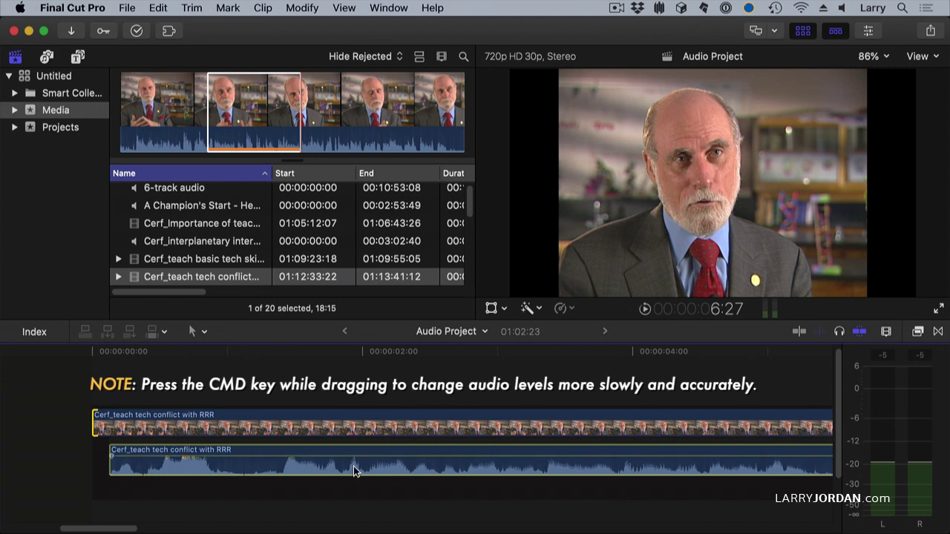
pyautogui.moveTo(357, 457); pyautogui.dragTo(357, 458)
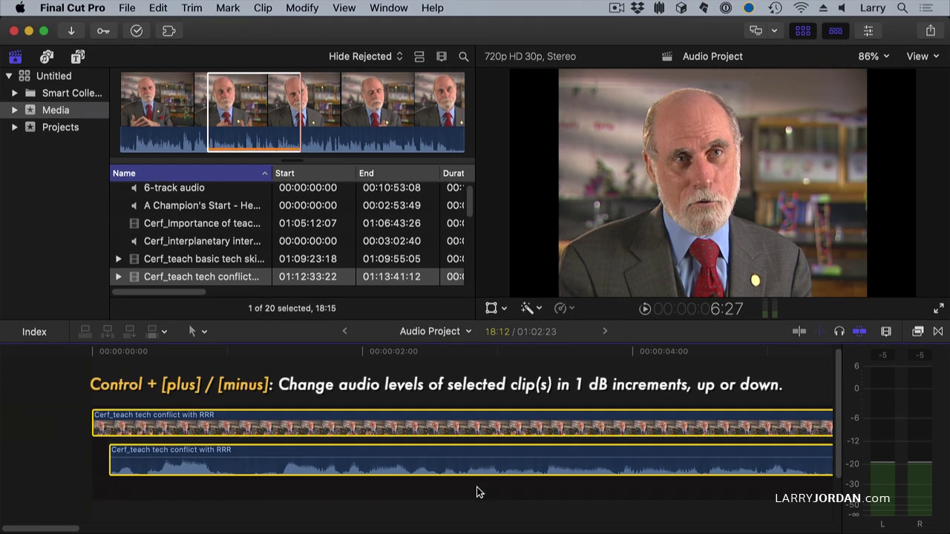
# Nudge the interview audio up 1 dB, down 1 dB, up 1 dB, then fit the project.
pyautogui.hotkey('ctrl', '=')
pyautogui.hotkey('ctrl', '=')
pyautogui.hotkey('ctrl', '=')
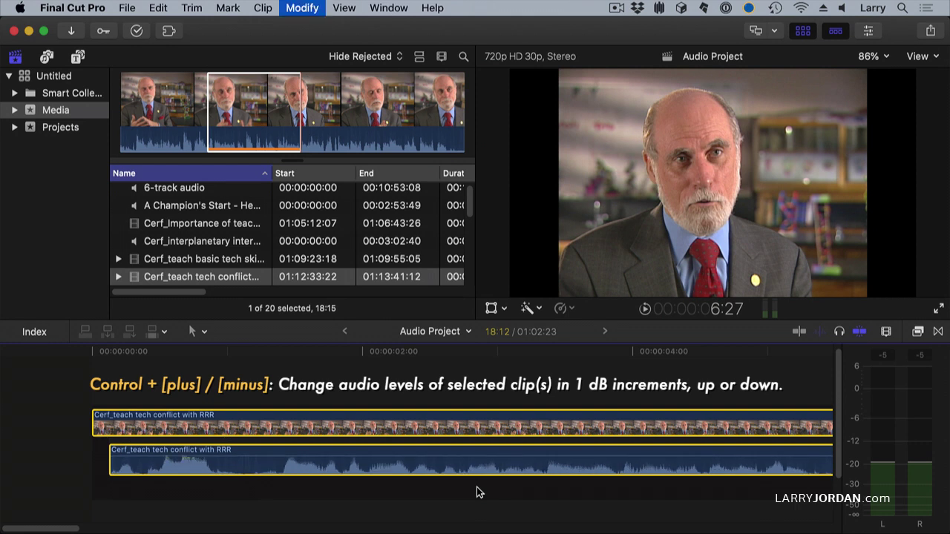
pyautogui.hotkey('ctrl', '-')
pyautogui.hotkey('ctrl', '-')
pyautogui.hotkey('ctrl', '-')
pyautogui.hotkey('ctrl', '-')
pyautogui.hotkey('ctrl', '-')
pyautogui.hotkey('ctrl', '-')
pyautogui.hotkey('ctrl', '-')
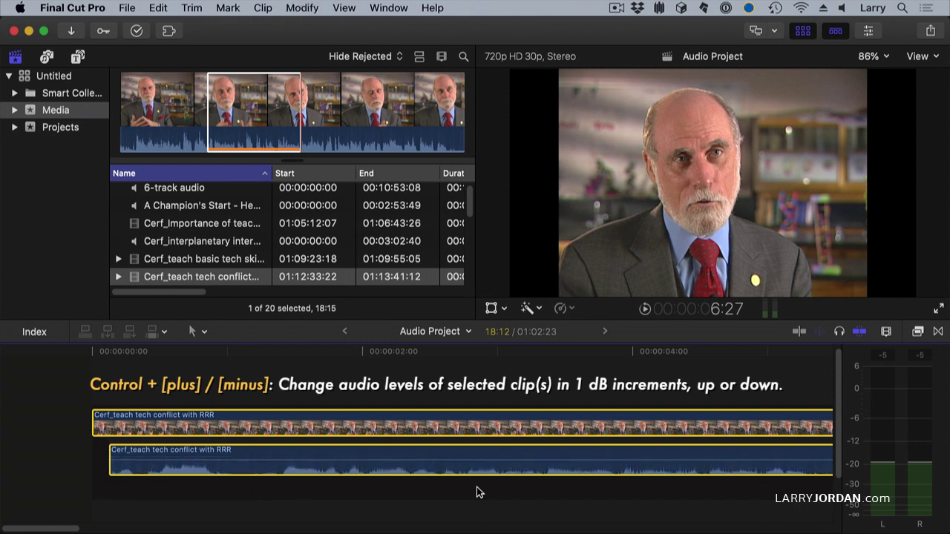
pyautogui.hotkey('ctrl', '=')
pyautogui.hotkey('ctrl', '=')
pyautogui.hotkey('ctrl', '=')
pyautogui.hotkey('ctrl', '=')
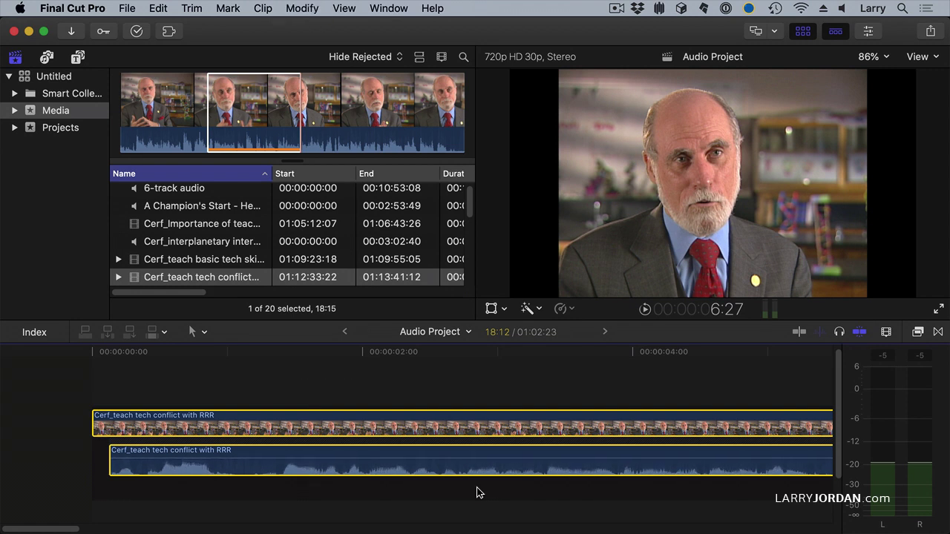
pyautogui.hotkey('shift', 'z')
# Select both Cerf interview clips and set their volume to −5 dB in the Audio Inspector.
pyautogui.moveTo(158, 388); pyautogui.dragTo(398, 423)
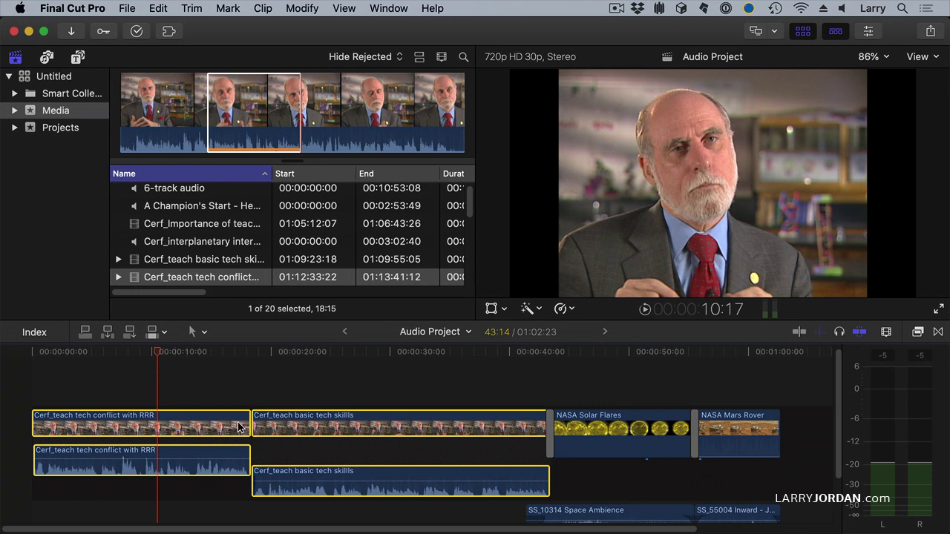
pyautogui.click(865, 31)
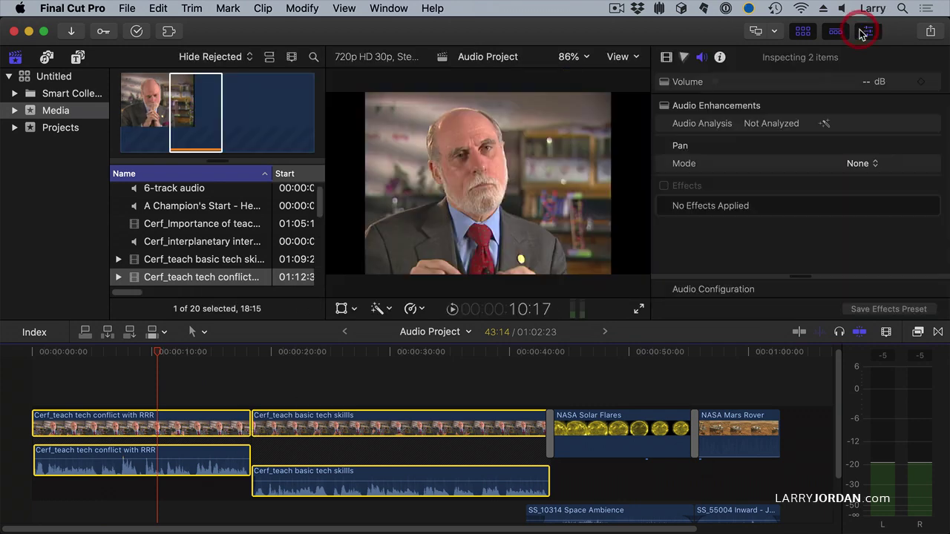
pyautogui.click(699, 59)
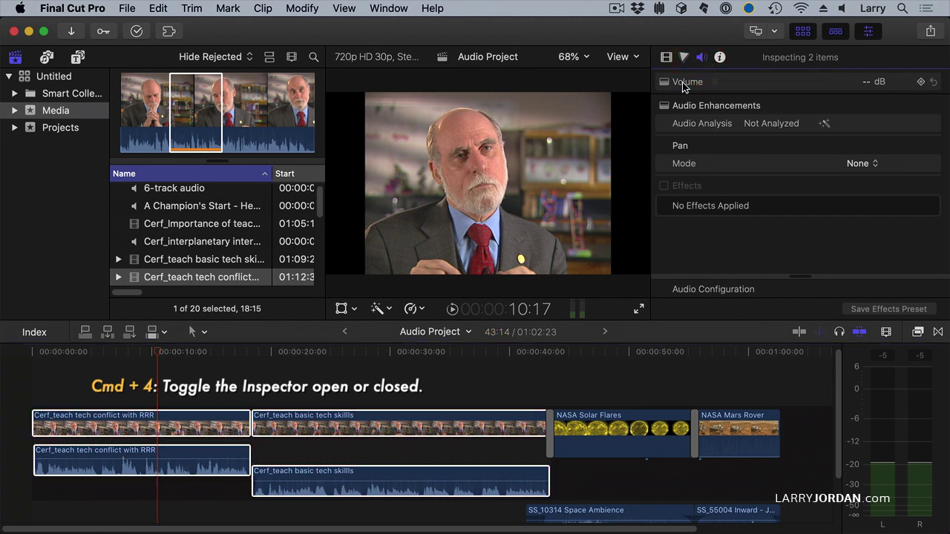
pyautogui.click(861, 83)
pyautogui.write('-5')
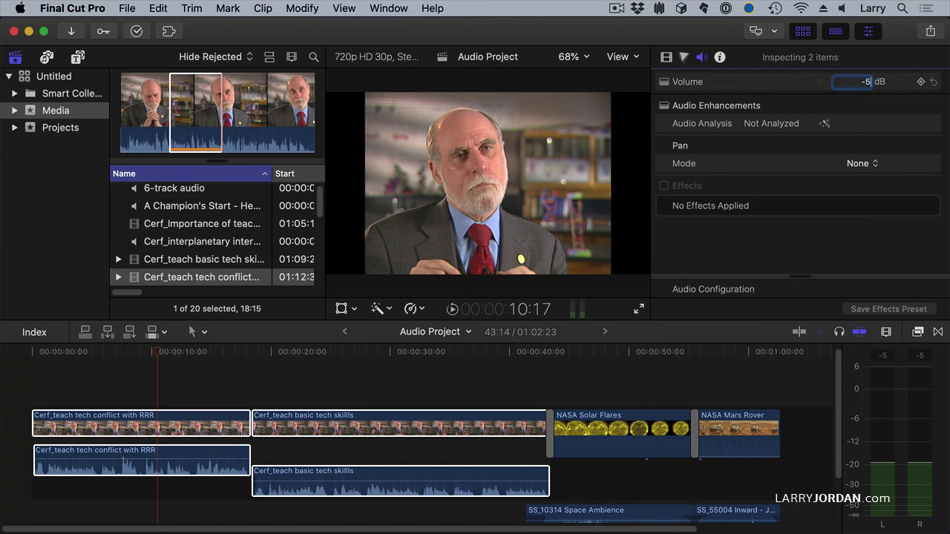
pyautogui.press('Return')
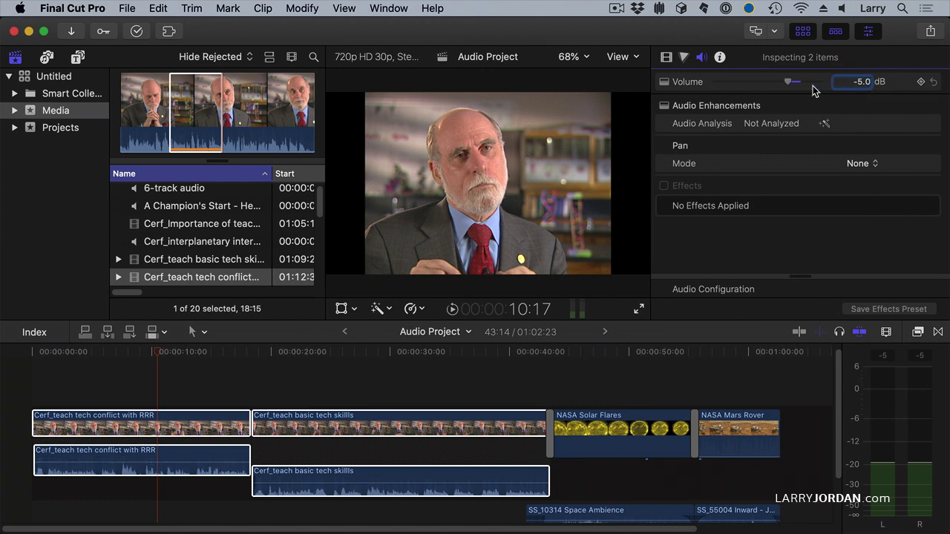
# Drag the volume slider upward, then enter 10 dB for both clips.
pyautogui.moveTo(788, 82); pyautogui.dragTo(801, 97)
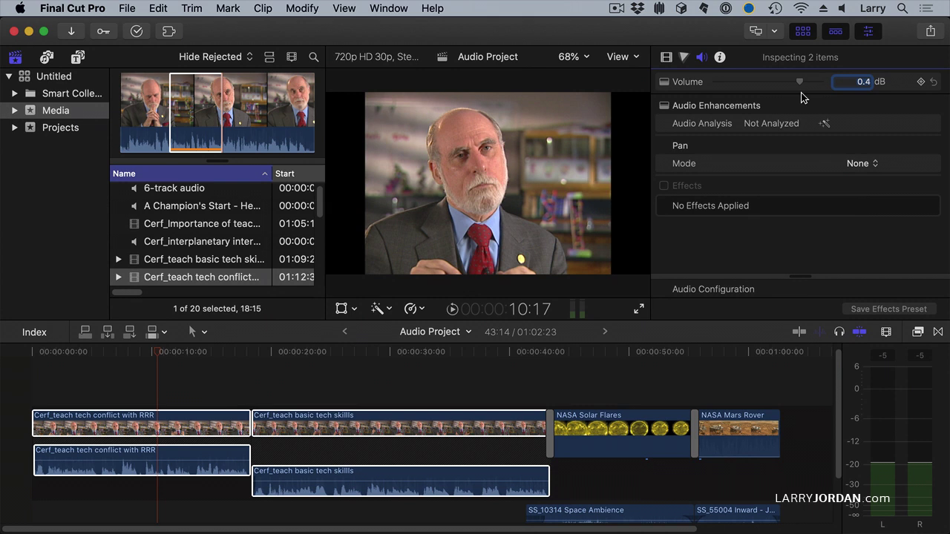
pyautogui.moveTo(799, 83); pyautogui.dragTo(840, 90)
pyautogui.click(844, 83)
pyautogui.write('10')
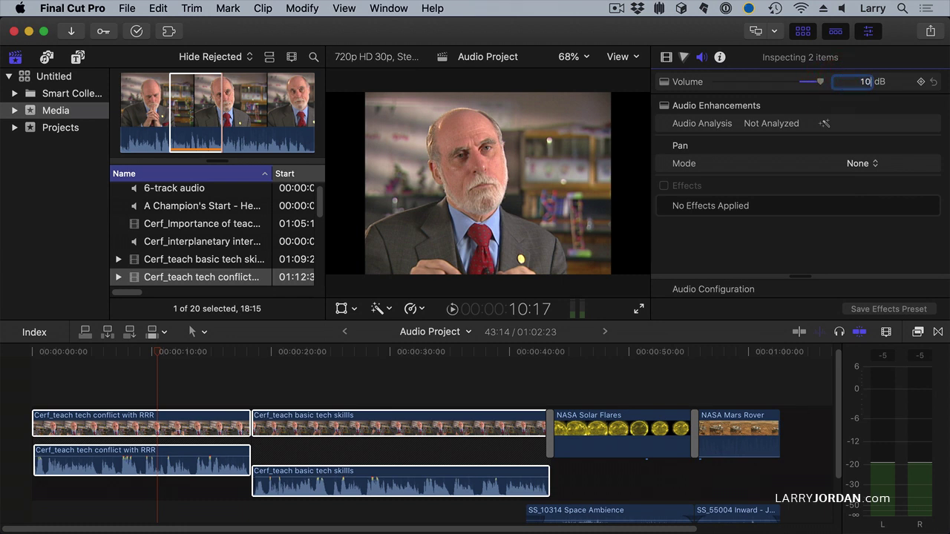
pyautogui.press('Return')
# Zoom in on the Space Ambience clip and add two keyframes on its volume line.
pyautogui.scroll(-3, 522, 380)
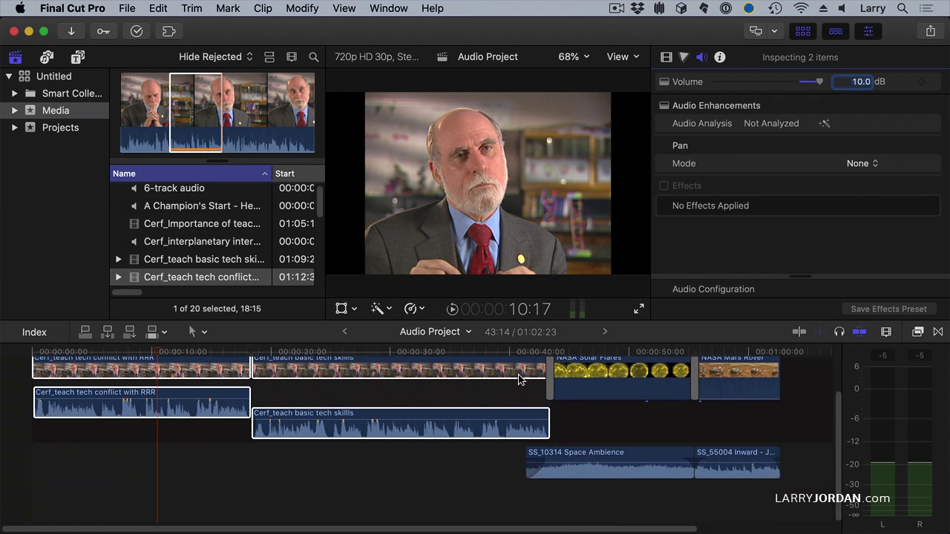
pyautogui.click(529, 461)
pyautogui.press('super+equal')
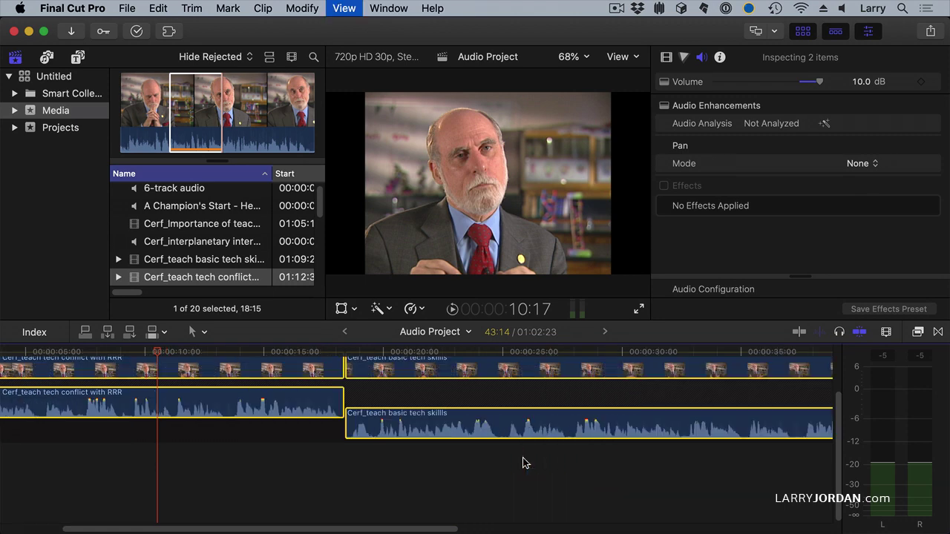
pyautogui.press('Down')
pyautogui.press('Down')
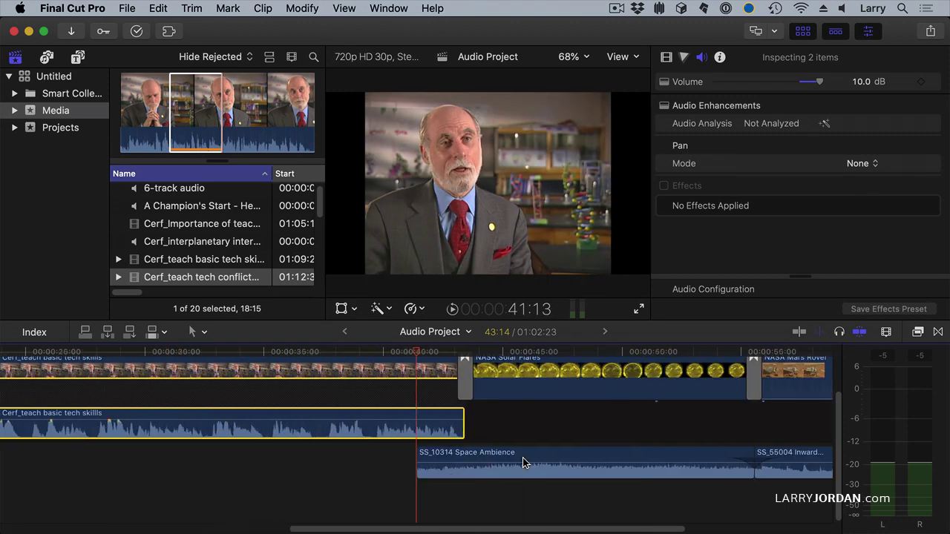
pyautogui.moveTo(522, 458)
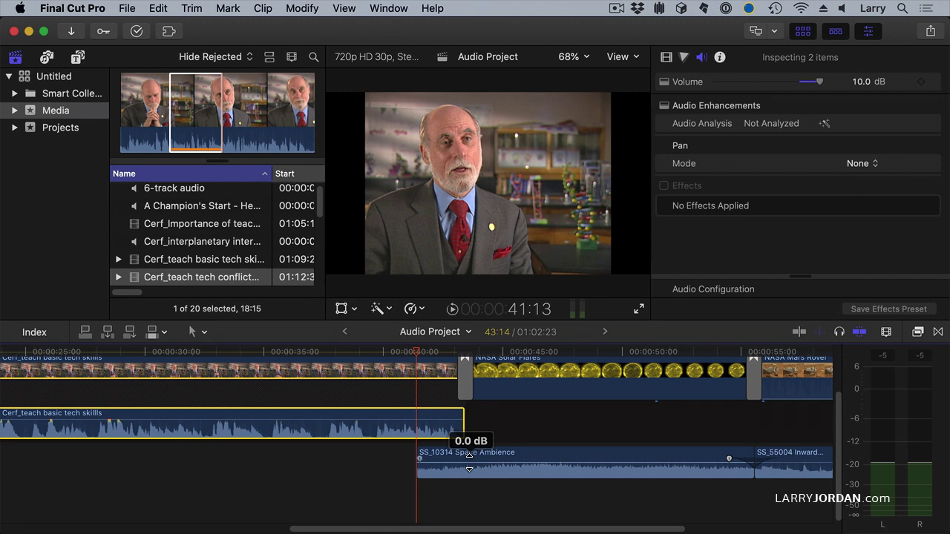
pyautogui.keyDown('alt'); pyautogui.click(473, 463); pyautogui.keyUp('alt')
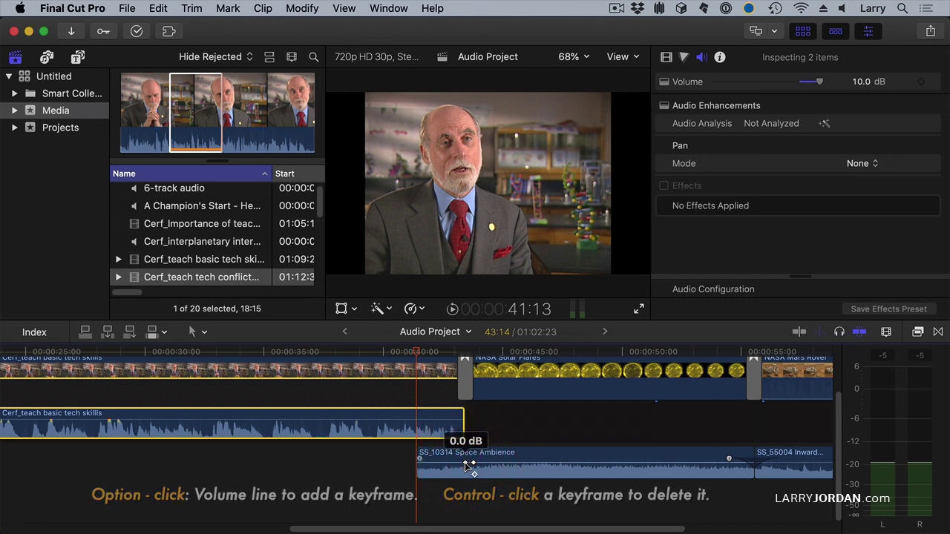
pyautogui.keyDown('alt'); pyautogui.click(468, 463); pyautogui.keyUp('alt')
# Pull the first keyframe down to about −20 dB and reposition it near the clip start.
pyautogui.moveTo(467, 464); pyautogui.dragTo(465, 469)
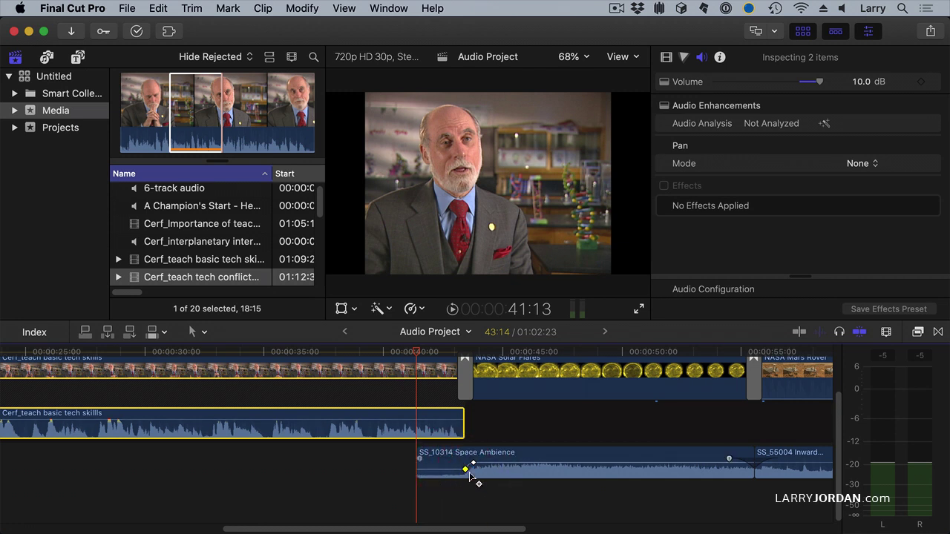
pyautogui.moveTo(473, 469)
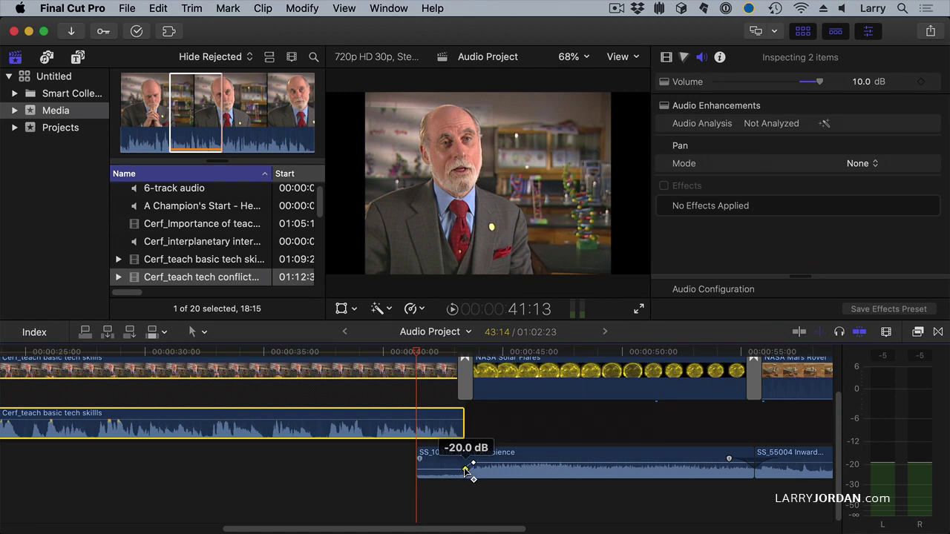
pyautogui.moveTo(465, 469); pyautogui.dragTo(470, 462)
# Play the Space Ambience ramp, raise its −20 dB keyframe, then replay the ramp to check.
pyautogui.click(379, 352)
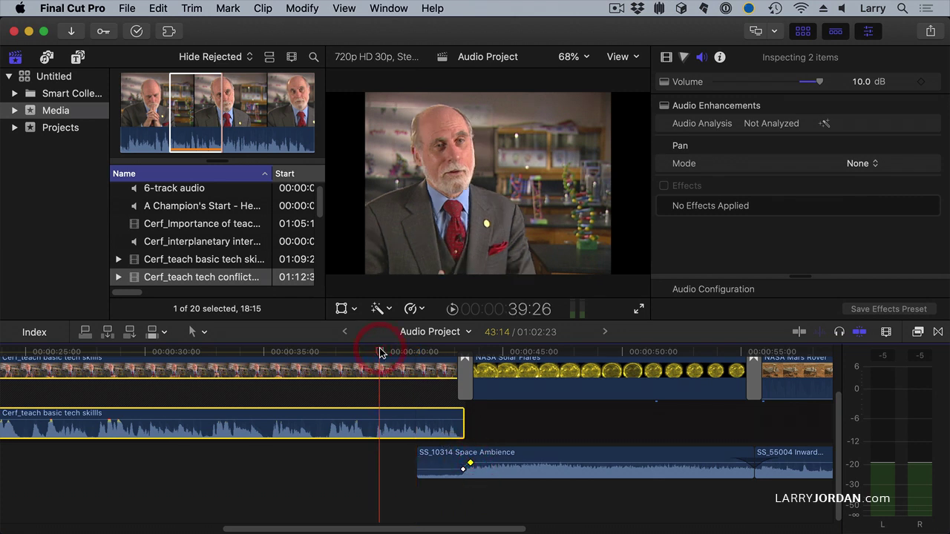
pyautogui.press('space')
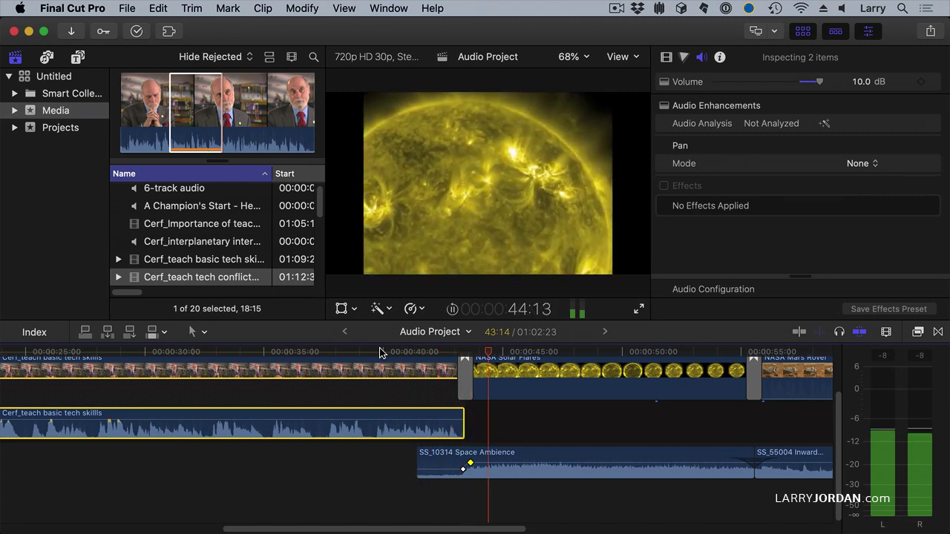
pyautogui.click(462, 468)
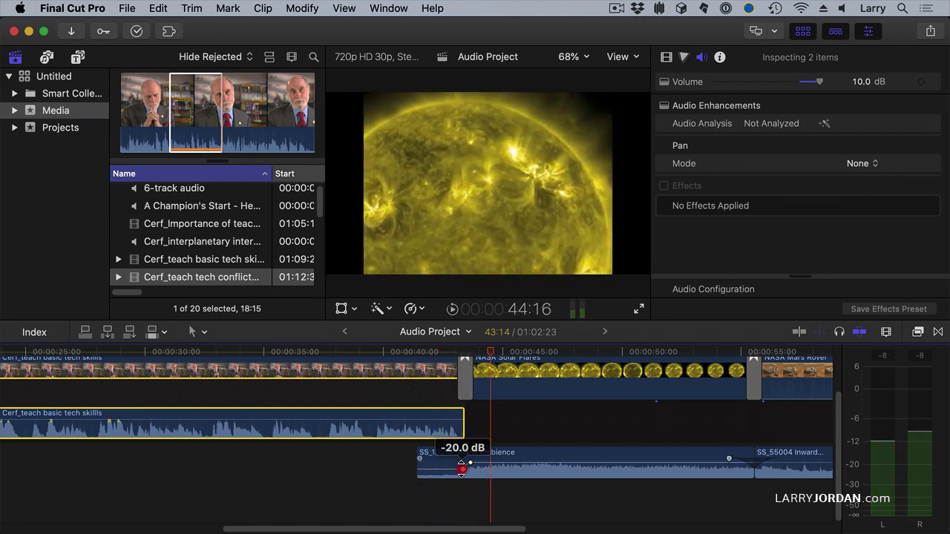
pyautogui.moveTo(461, 467); pyautogui.dragTo(421, 460)
pyautogui.click(380, 352)
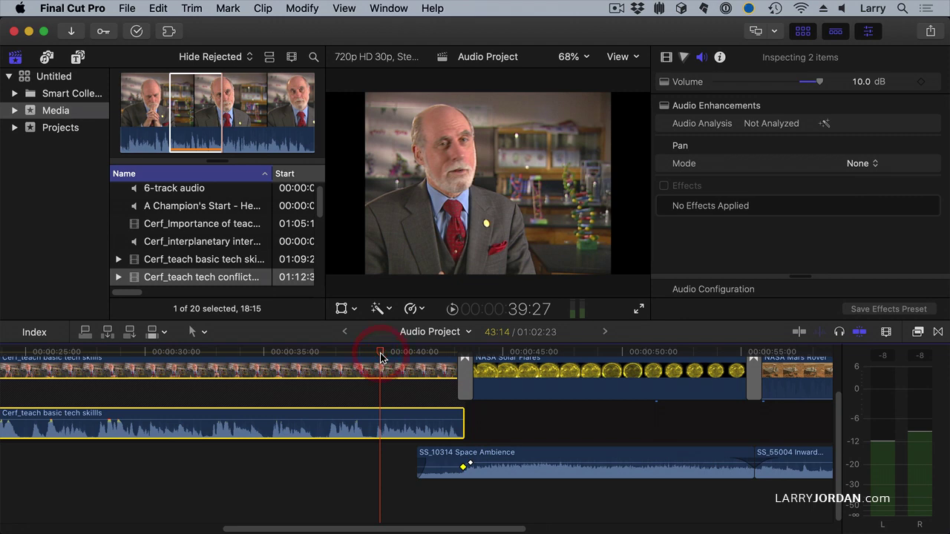
pyautogui.press('space')
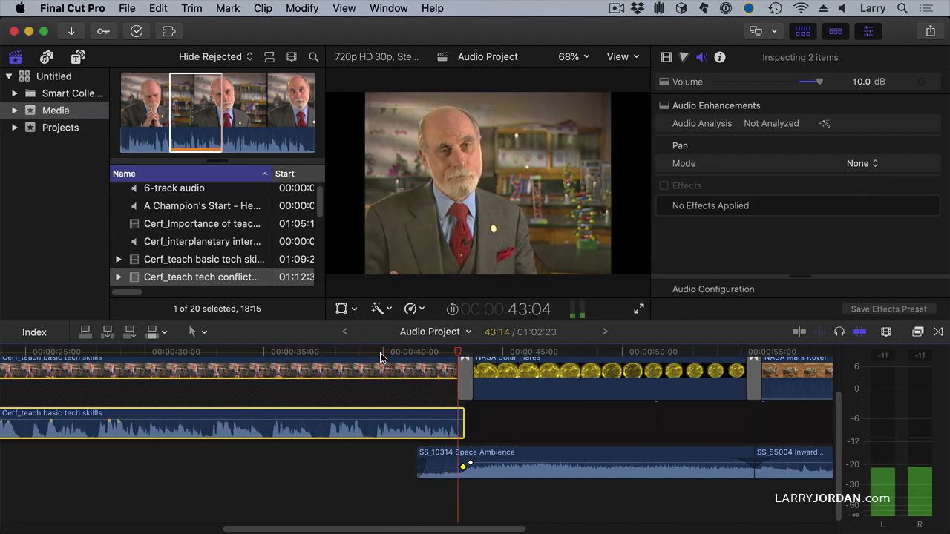
pyautogui.press('space')
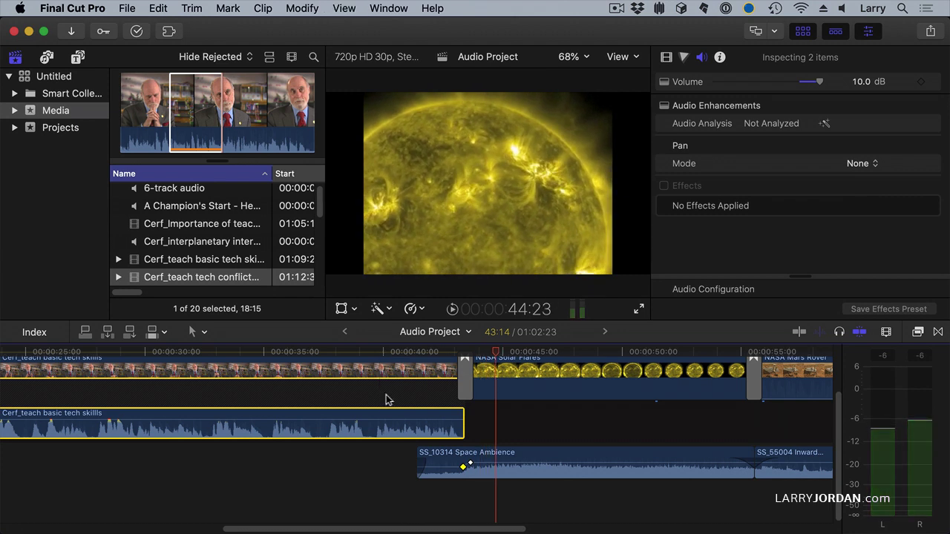
# Select the low Space Ambience keyframe and step it with Option+Up/Down until it reads −17 dB.
pyautogui.click(464, 468)
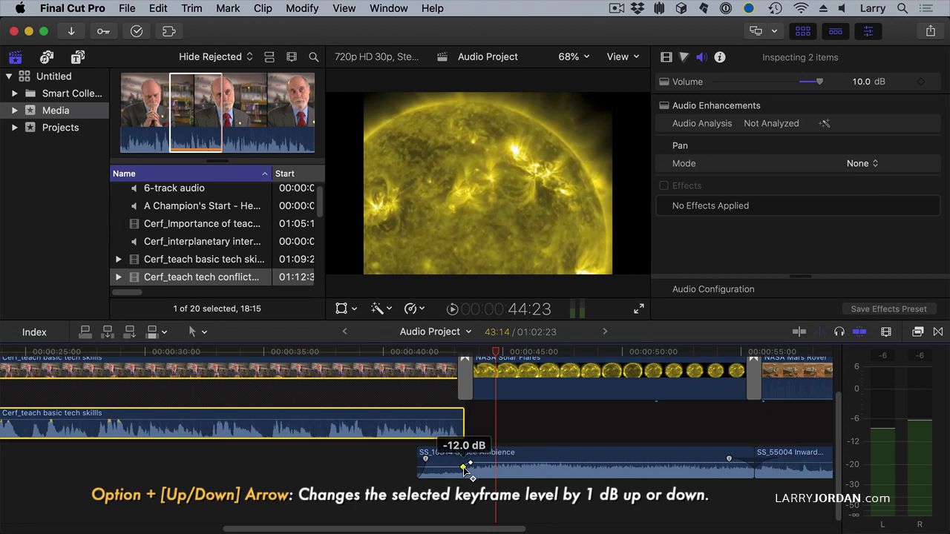
pyautogui.hotkey('alt', 'Up')
pyautogui.hotkey('alt', 'Up')
pyautogui.hotkey('alt', 'Up')
pyautogui.hotkey('alt', 'Up')
pyautogui.hotkey('alt', 'Up')
pyautogui.hotkey('alt', 'Up')
pyautogui.hotkey('alt', 'Up')
pyautogui.hotkey('alt', 'Up')
pyautogui.hotkey('alt', 'Up')
pyautogui.hotkey('alt', 'Up')
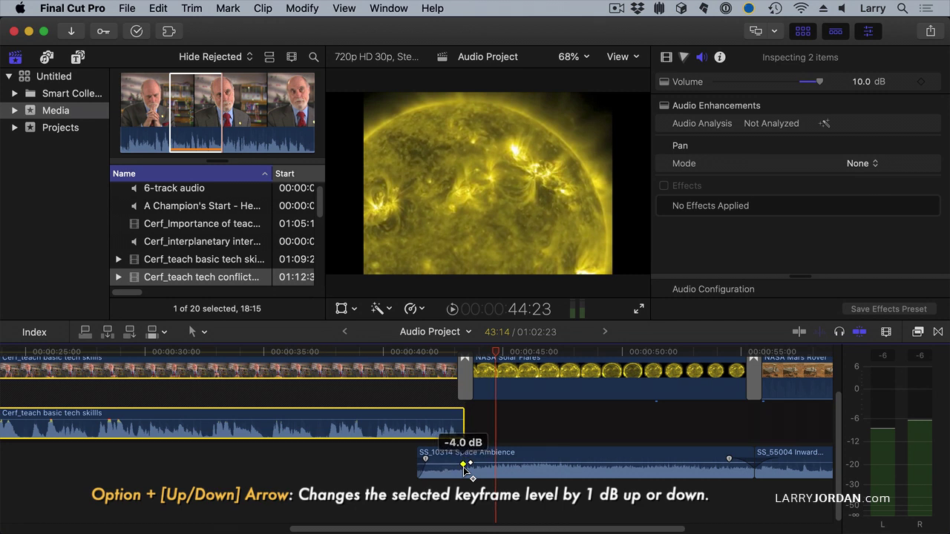
pyautogui.hotkey('alt', 'Down')
pyautogui.hotkey('alt', 'Down')
pyautogui.hotkey('alt', 'Down')
pyautogui.hotkey('alt', 'Down')
pyautogui.hotkey('alt', 'Down')
pyautogui.hotkey('alt', 'Down')
pyautogui.hotkey('alt', 'Down')
pyautogui.hotkey('alt', 'Down')
pyautogui.hotkey('alt', 'Down')
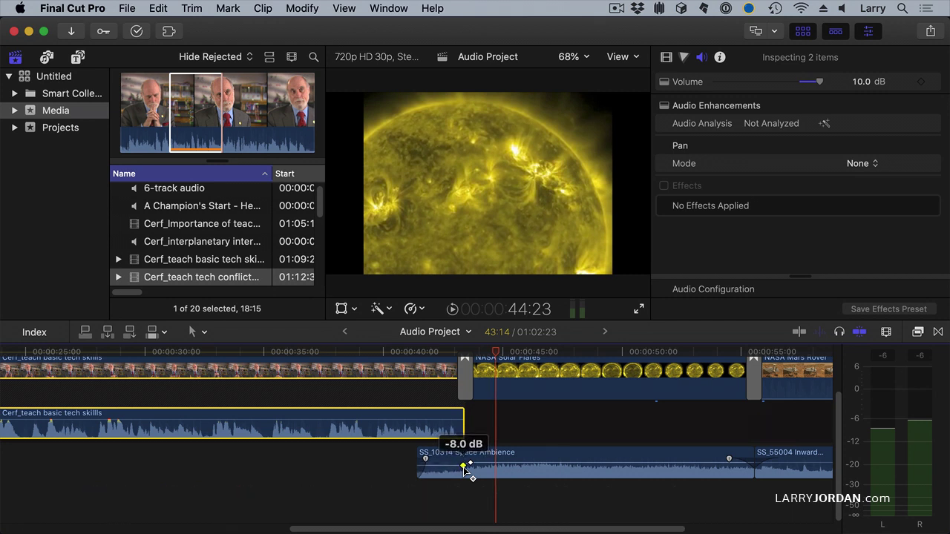
pyautogui.hotkey('alt', 'Down')
pyautogui.hotkey('alt', 'Up')
pyautogui.hotkey('alt', 'Up')
pyautogui.hotkey('alt', 'Down')
pyautogui.hotkey('alt', 'Down')
pyautogui.hotkey('alt', 'Down')
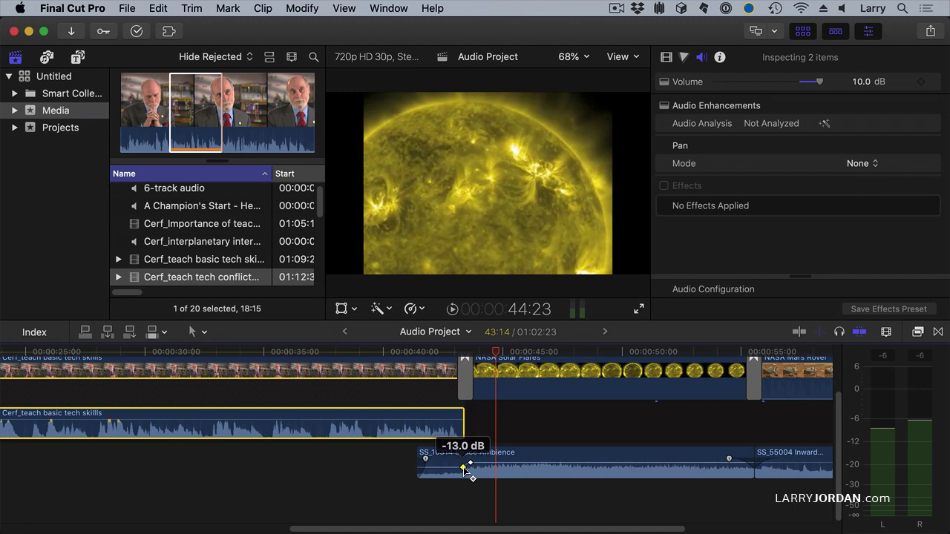
pyautogui.hotkey('alt', 'Up')
pyautogui.hotkey('alt', 'Up')
pyautogui.hotkey('alt', 'Up')
pyautogui.hotkey('alt', 'Up')
pyautogui.hotkey('alt', 'Down')
pyautogui.hotkey('alt', 'Down')
pyautogui.hotkey('alt', 'Down')
pyautogui.hotkey('alt', 'Down')
pyautogui.hotkey('alt', 'Down')
pyautogui.hotkey('alt', 'Down')
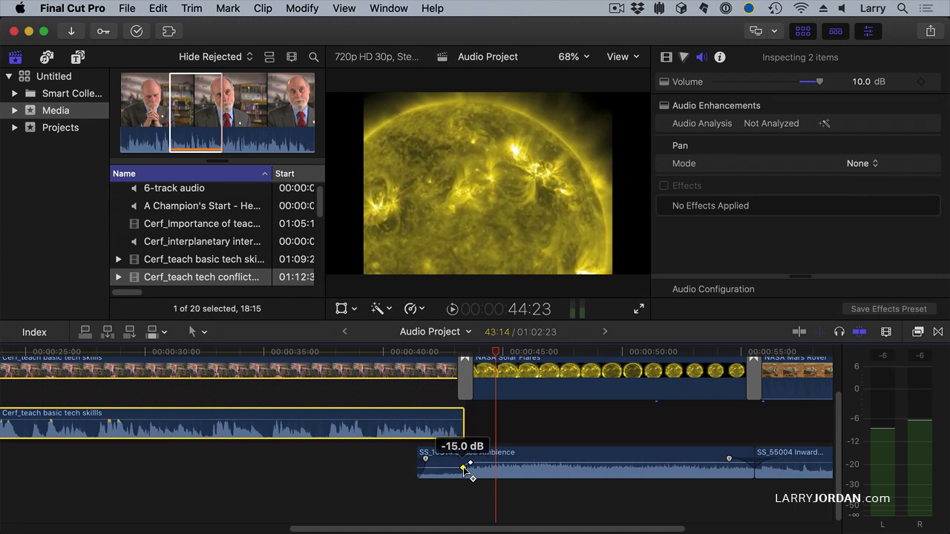
pyautogui.hotkey('alt', 'Up')
pyautogui.hotkey('alt', 'Up')
pyautogui.hotkey('alt', 'Up')
pyautogui.hotkey('alt', 'Up')
pyautogui.hotkey('alt', 'Up')
pyautogui.hotkey('alt', 'Up')
pyautogui.hotkey('alt', 'Down')
pyautogui.hotkey('alt', 'Down')
pyautogui.hotkey('alt', 'Down')
pyautogui.hotkey('alt', 'Down')
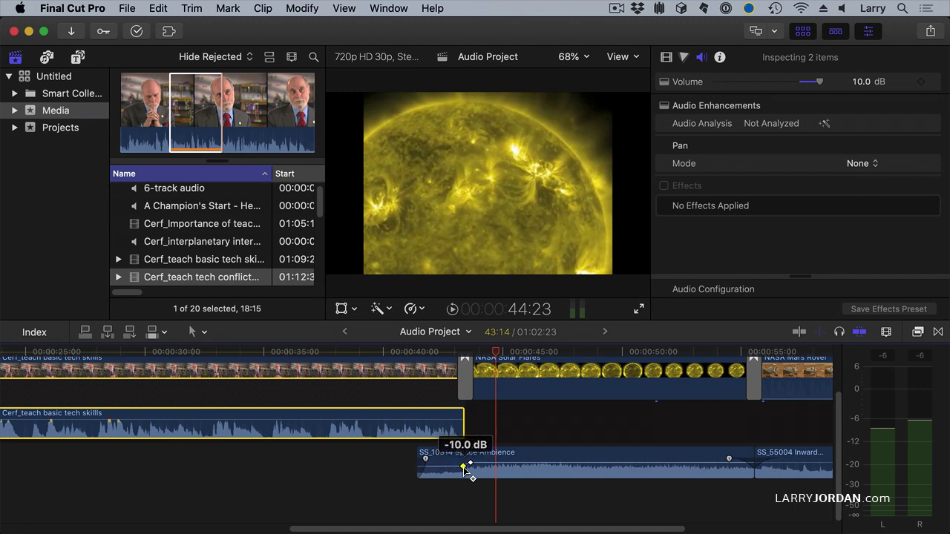
pyautogui.hotkey('alt', 'Down')
pyautogui.hotkey('alt', 'Down')
pyautogui.hotkey('alt', 'Down')
pyautogui.hotkey('alt', 'Down')
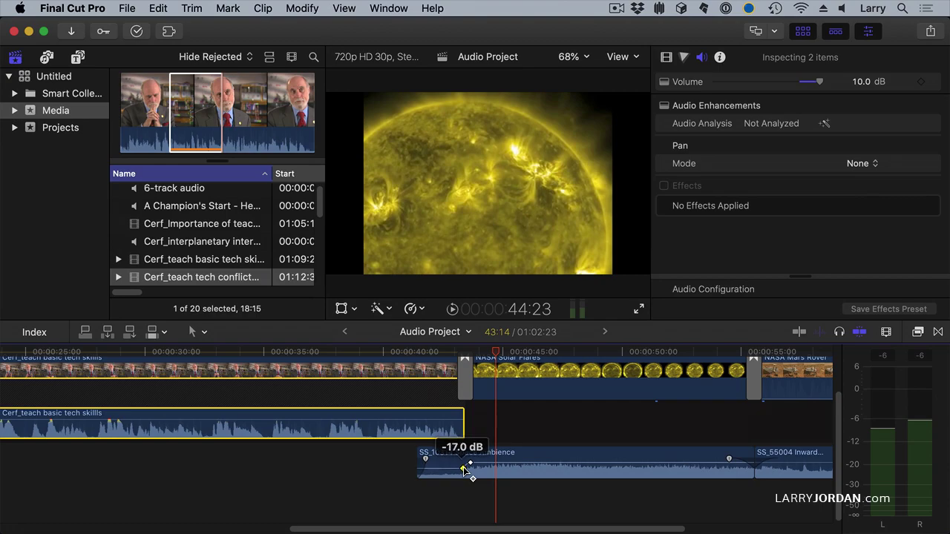